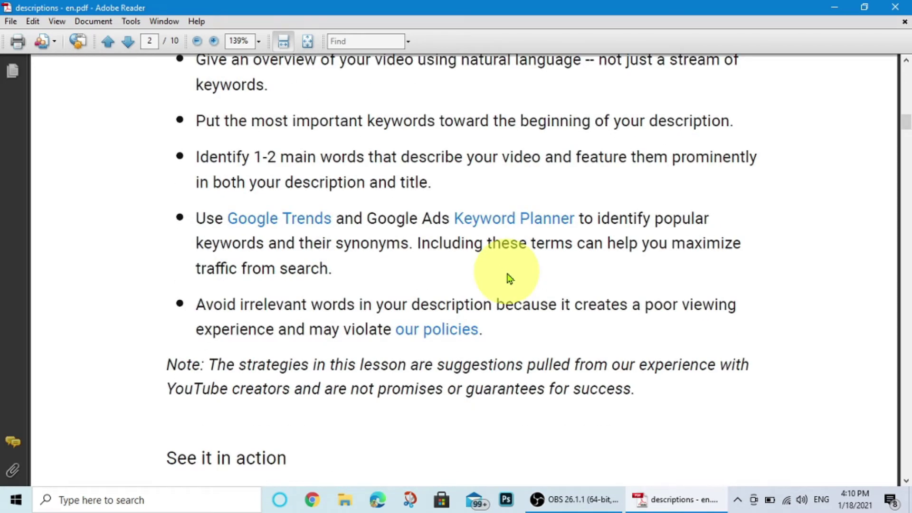
Return descriptions - en.pdf to page 1 and restore Adobe Reader to a smaller window.
scroll(508, 276, "up", 20)
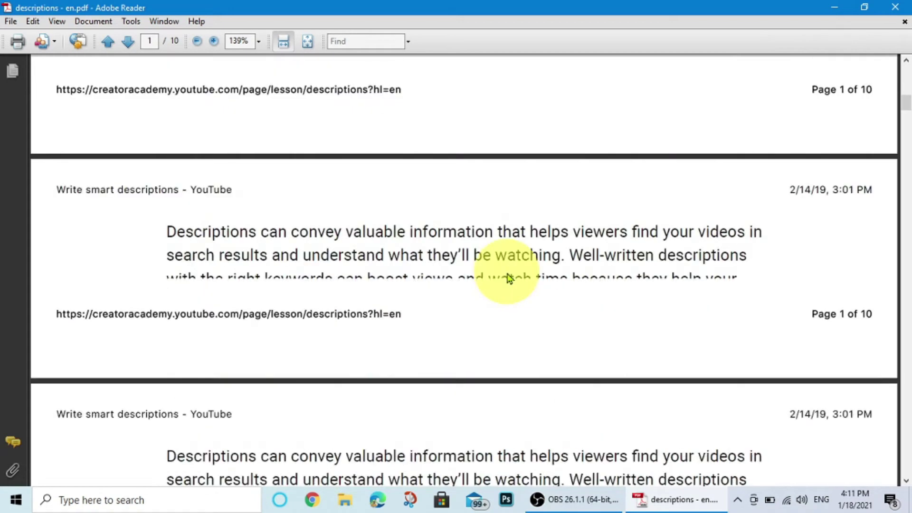
scroll(507, 271, "up", 6)
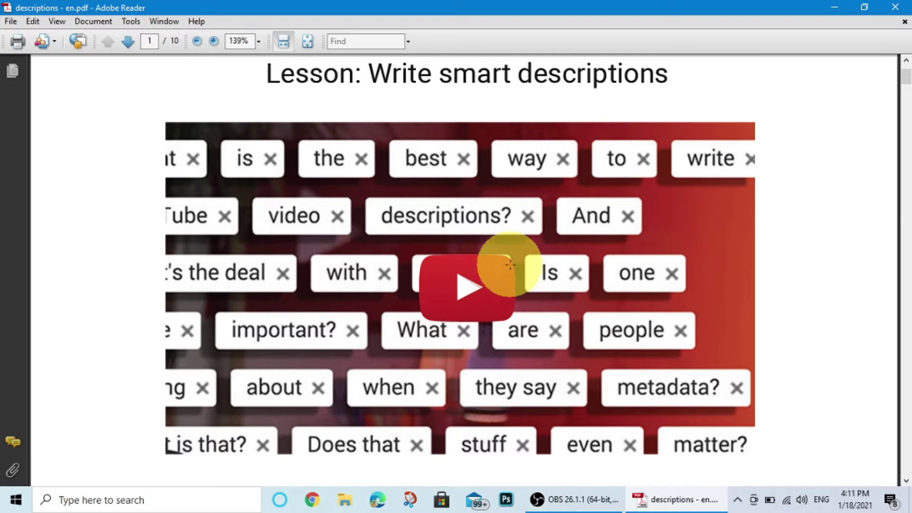
left_click(862, 11)
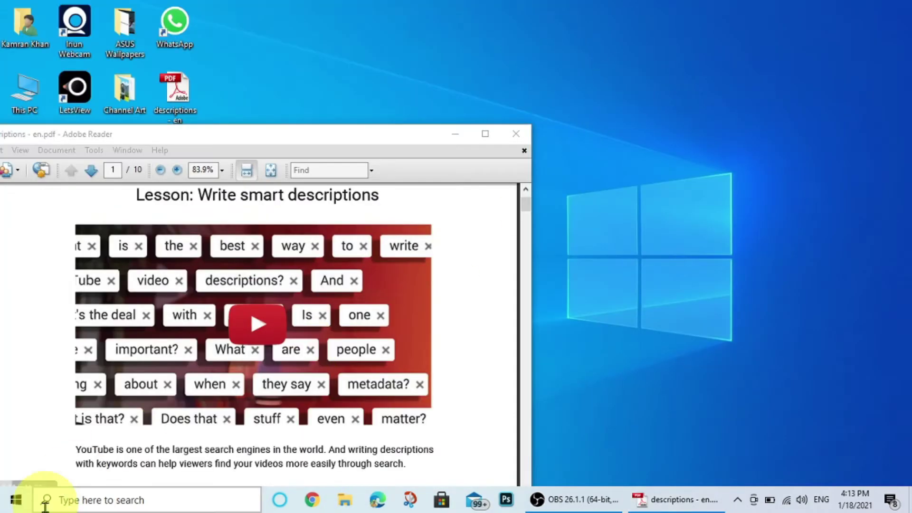
Launch Microsoft Word from Windows search and place its start screen beside the reader.
left_click(66, 500)
left_click(92, 244)
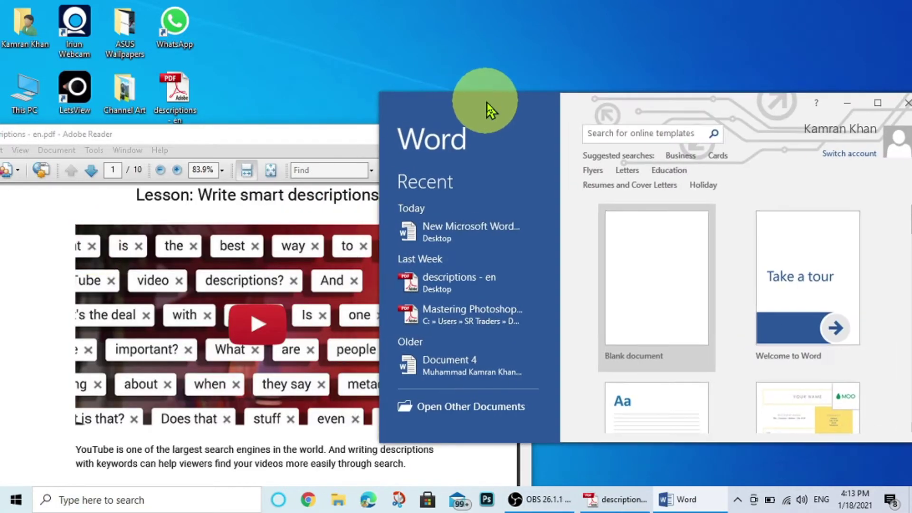
left_click_drag(489, 109, 474, 133)
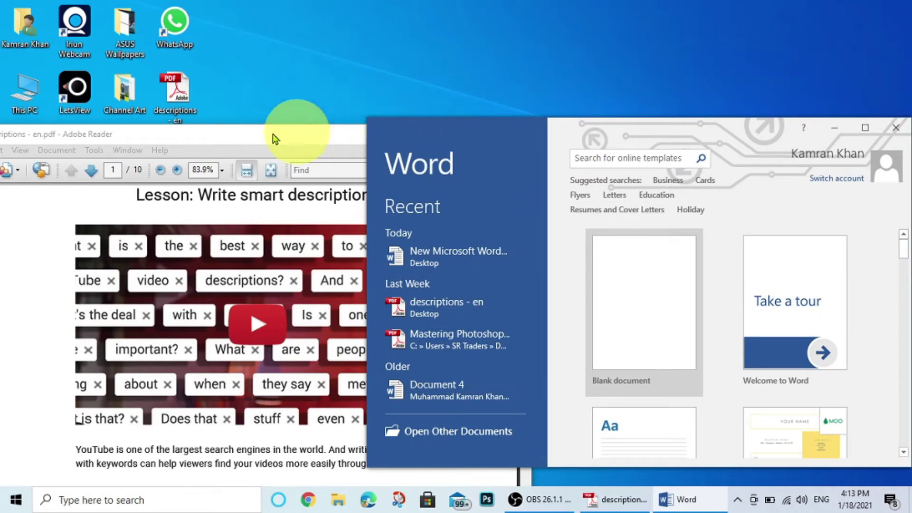
Drag the descriptions PDF from the desktop into Word and confirm converting it to an editable document.
left_click(172, 93)
left_click_drag(172, 92, 637, 248)
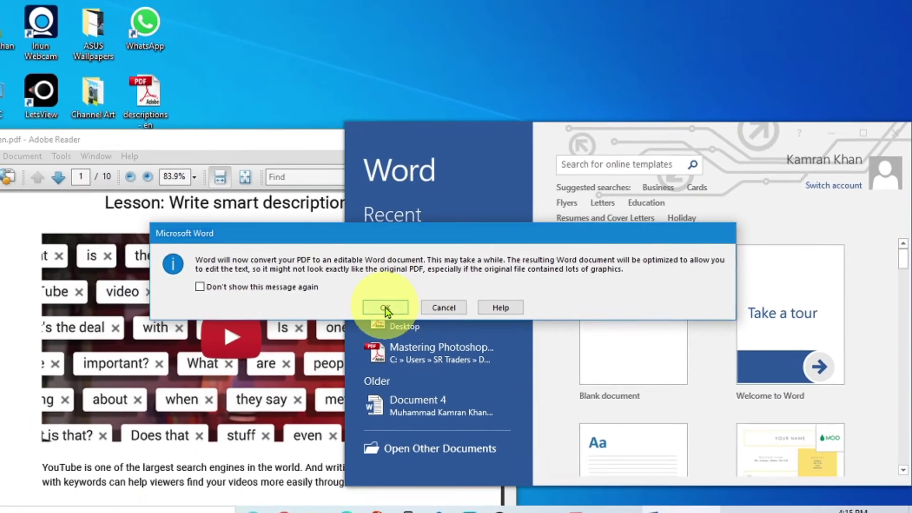
left_click(386, 308)
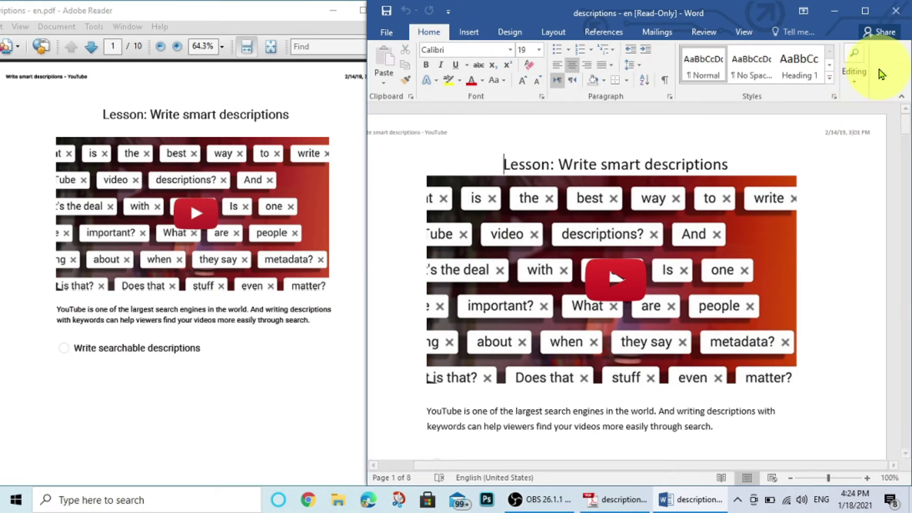
Maximize Word so the converted 8-page lesson document fills the screen.
scroll(759, 204, "down", 5)
scroll(738, 204, "up", 10)
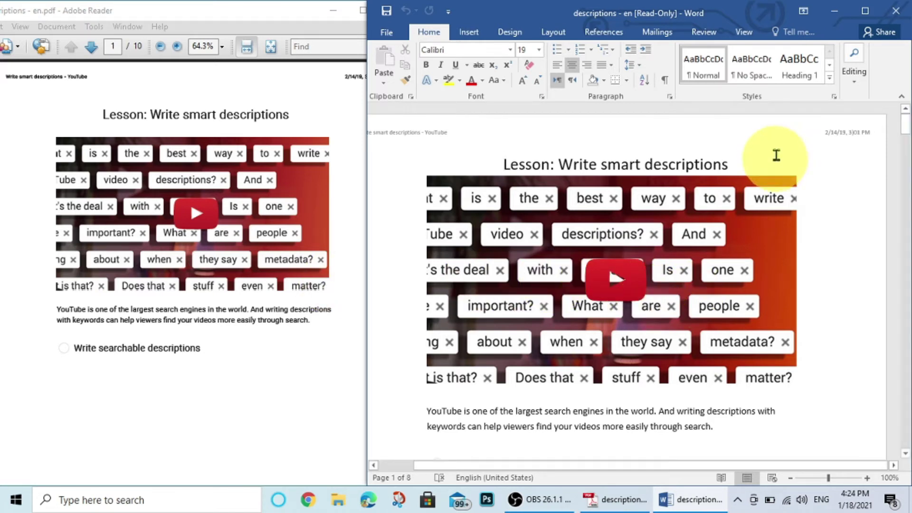
left_click(865, 11)
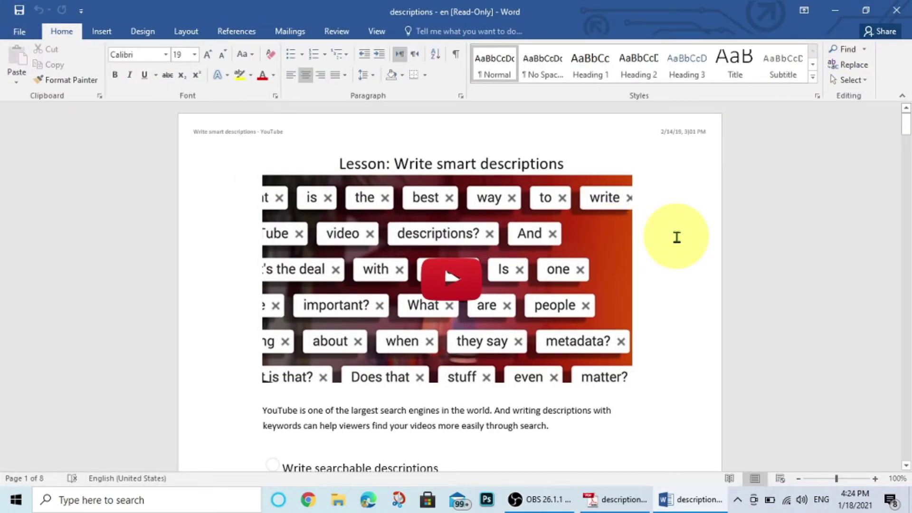
left_click(493, 238)
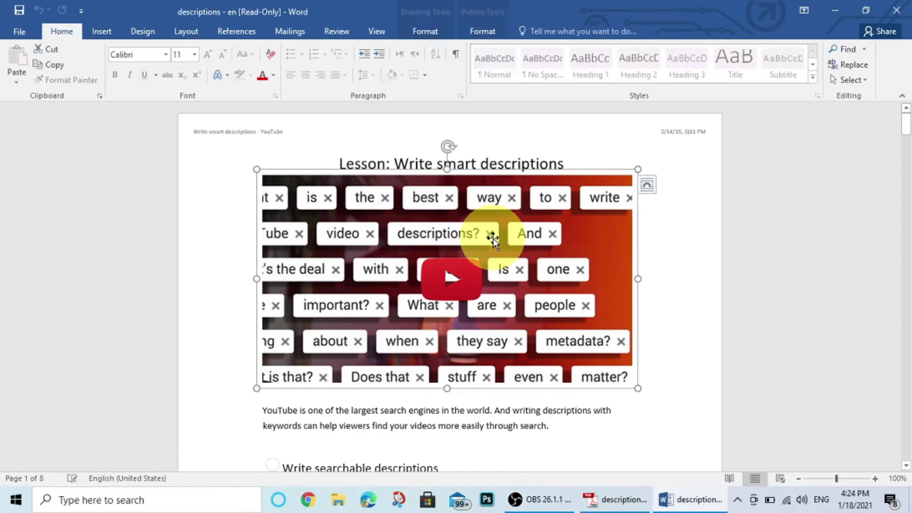
Crop the video picture to an Oval shape using Crop to Shape.
left_click(488, 34)
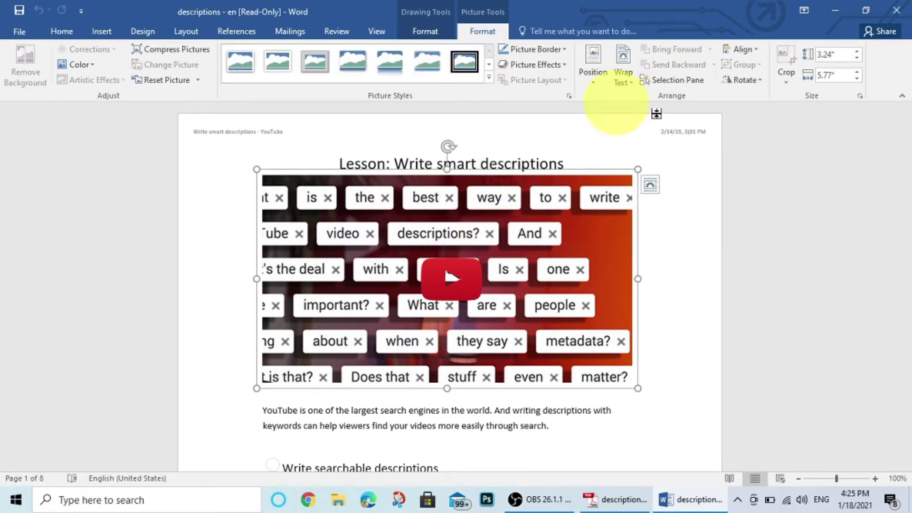
left_click(789, 83)
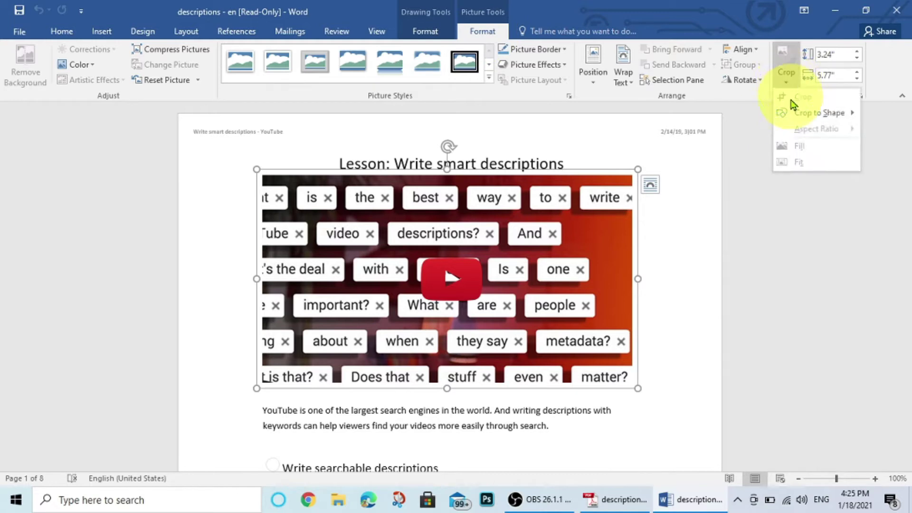
mouse_move(812, 118)
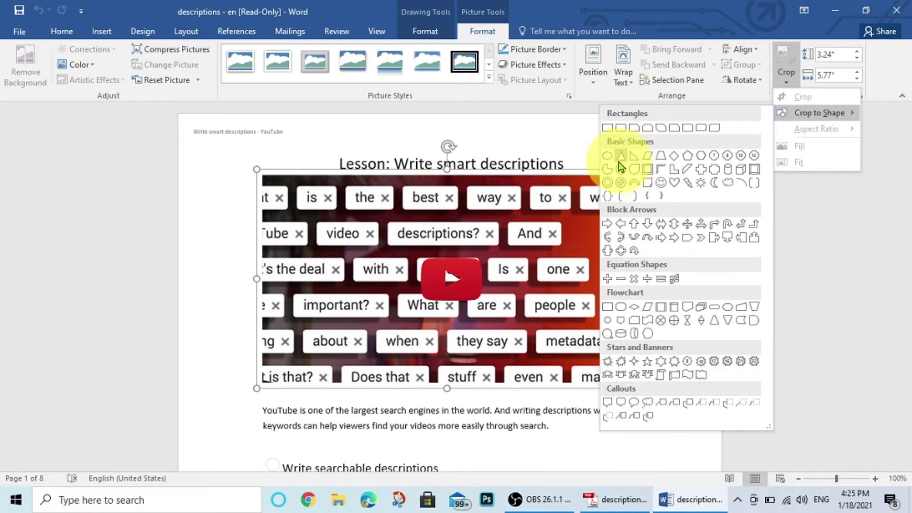
left_click(609, 156)
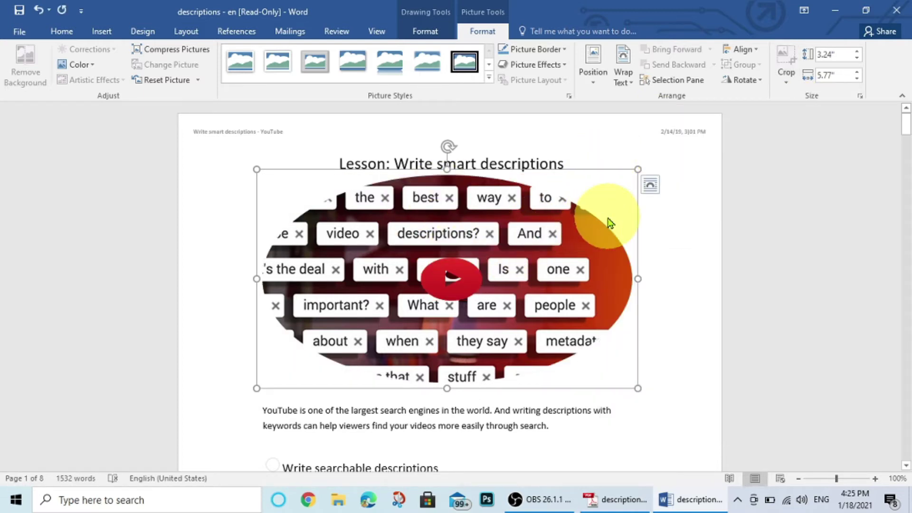
Crop the video picture back to a Rectangle shape.
left_click(786, 81)
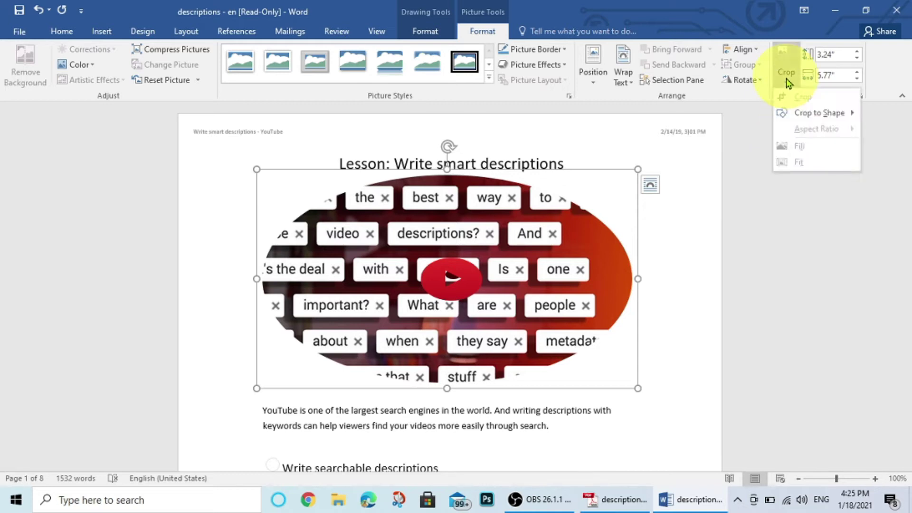
mouse_move(792, 114)
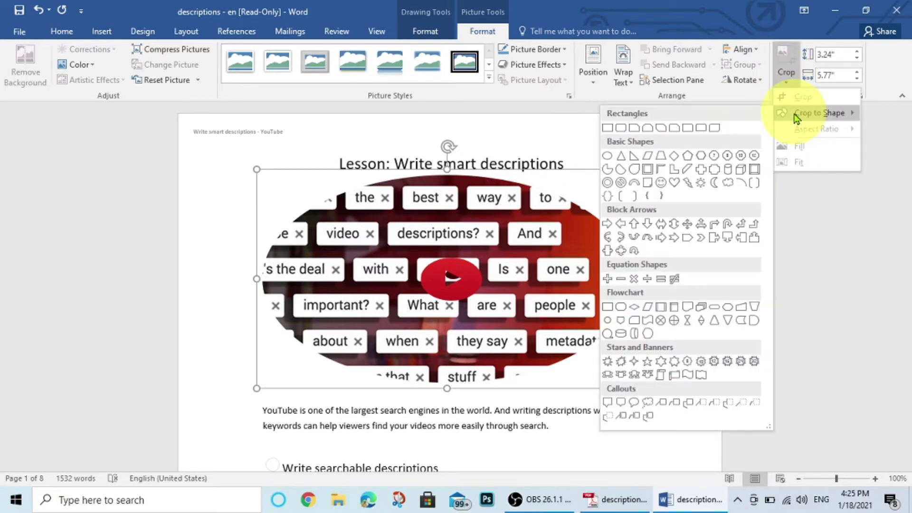
left_click(610, 128)
scroll(538, 236, "down", 3)
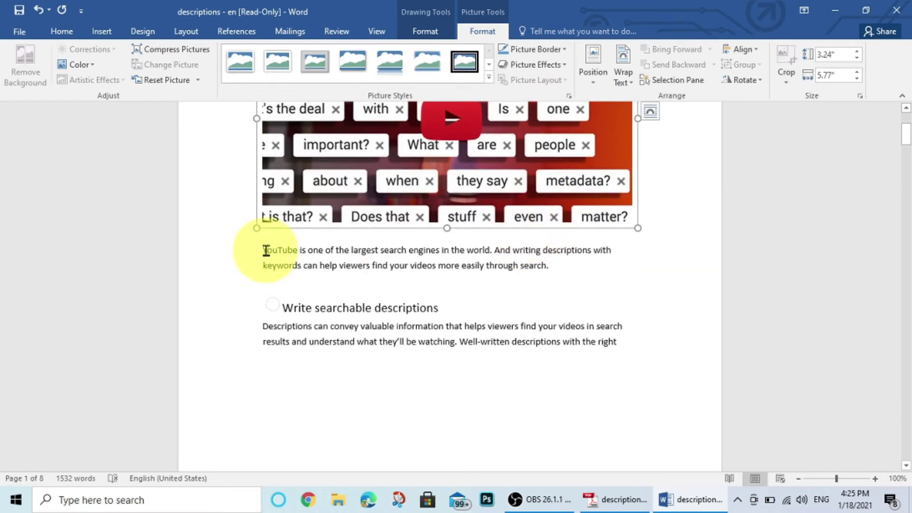
Replace the 'Write searchable descriptions' heading with a person's name.
left_click_drag(264, 248, 350, 249)
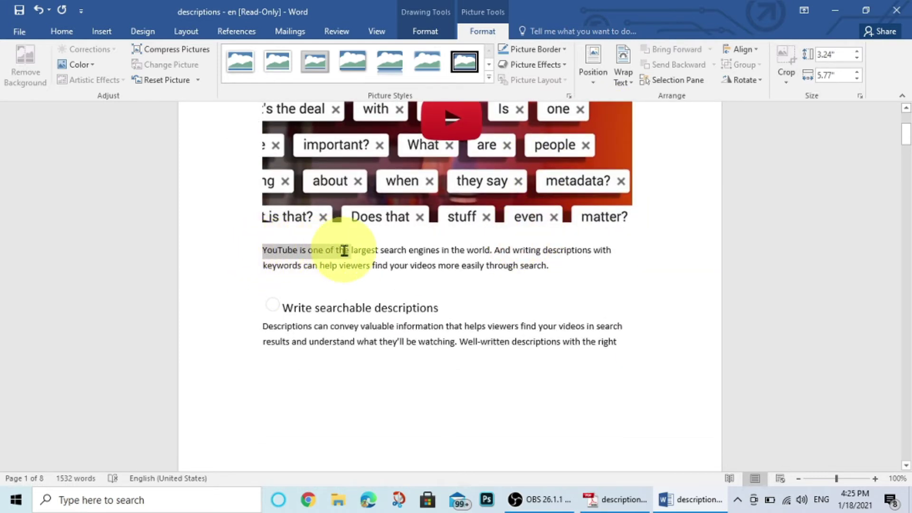
left_click_drag(283, 308, 440, 309)
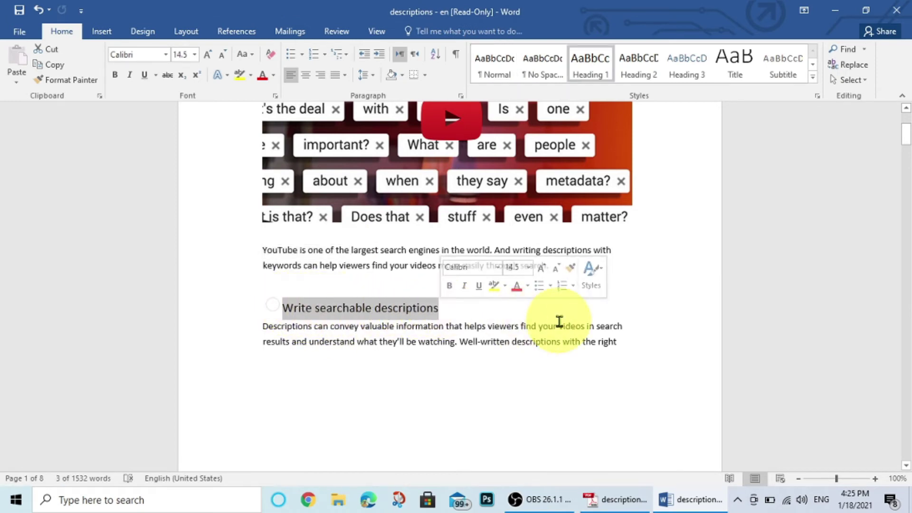
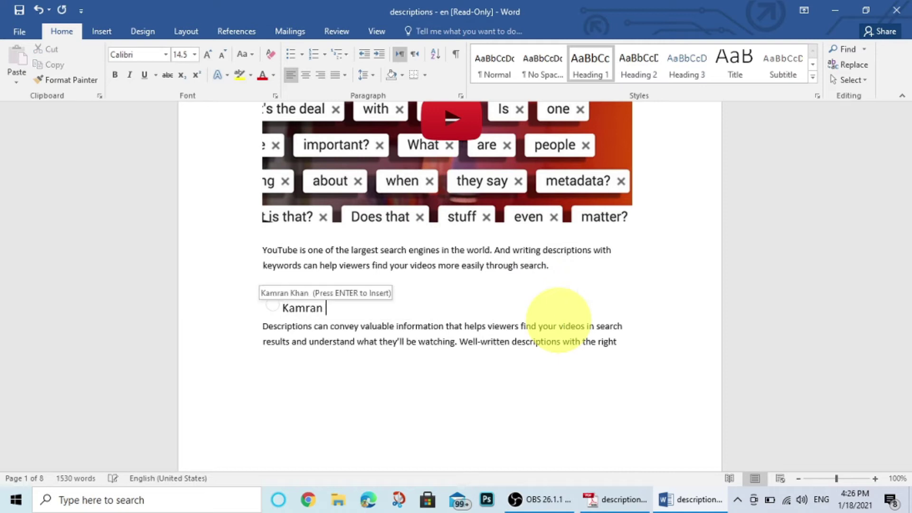
Delete the YouTube paragraph below the video picture.
left_click_drag(617, 341, 397, 351)
scroll(397, 386, "up", 1)
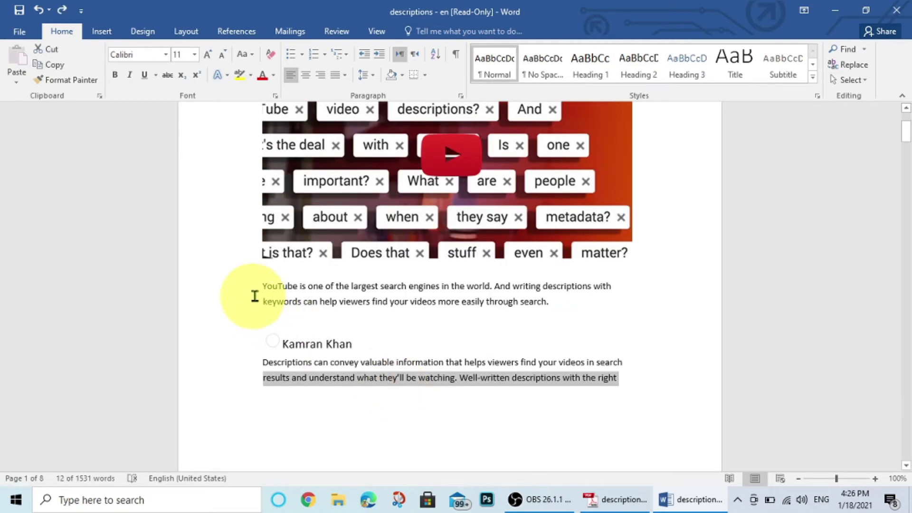
left_click_drag(257, 286, 559, 310)
key("Delete")
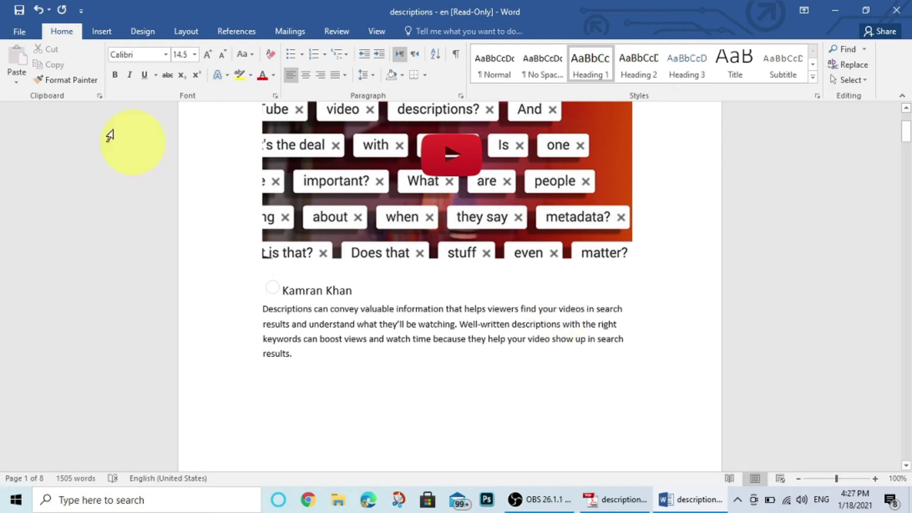
Reopen 'descriptions - en' from the Desktop through File > Open > Browse.
left_click(20, 32)
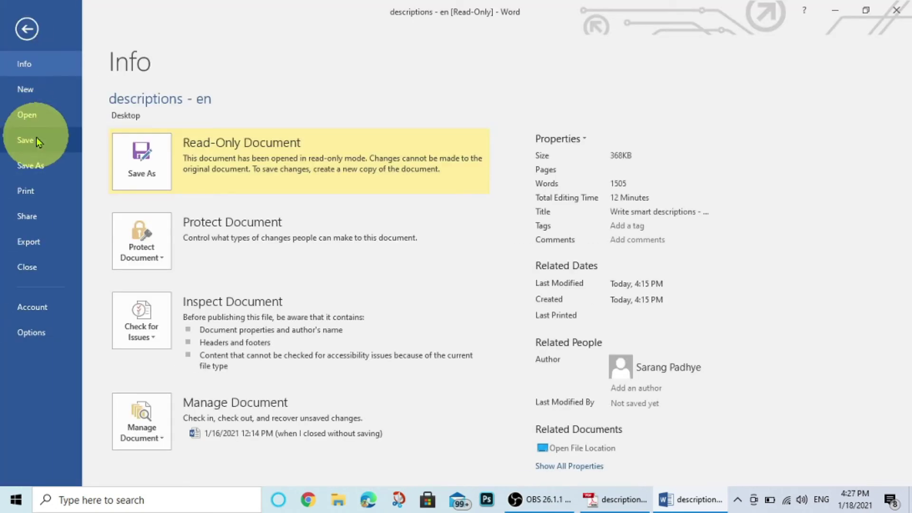
left_click(30, 117)
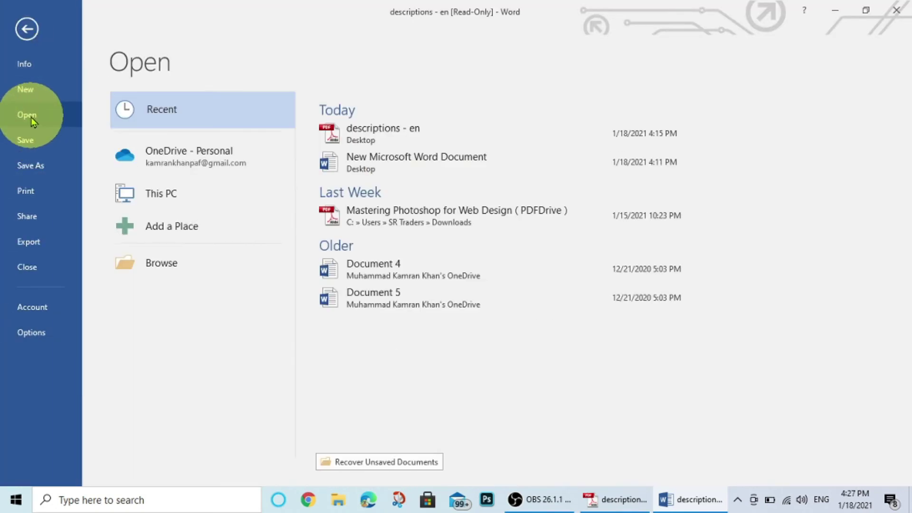
left_click(158, 264)
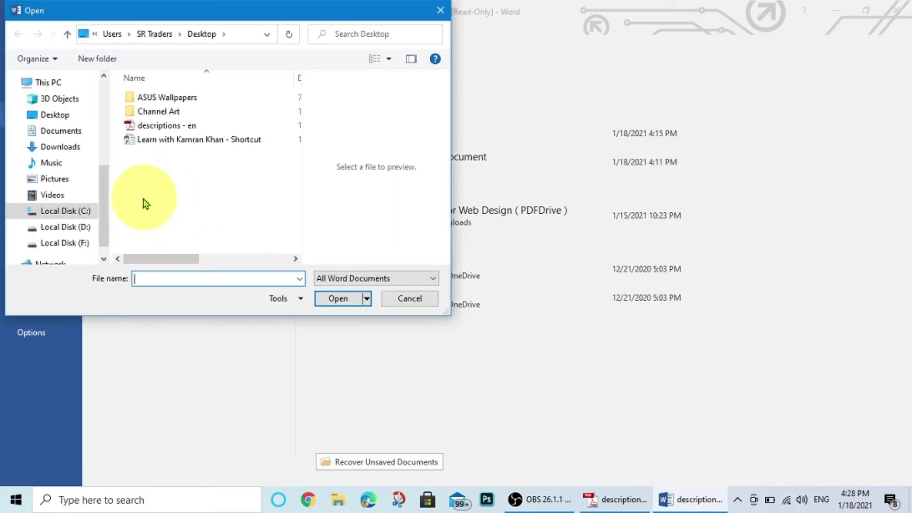
scroll(103, 178, "up", 5)
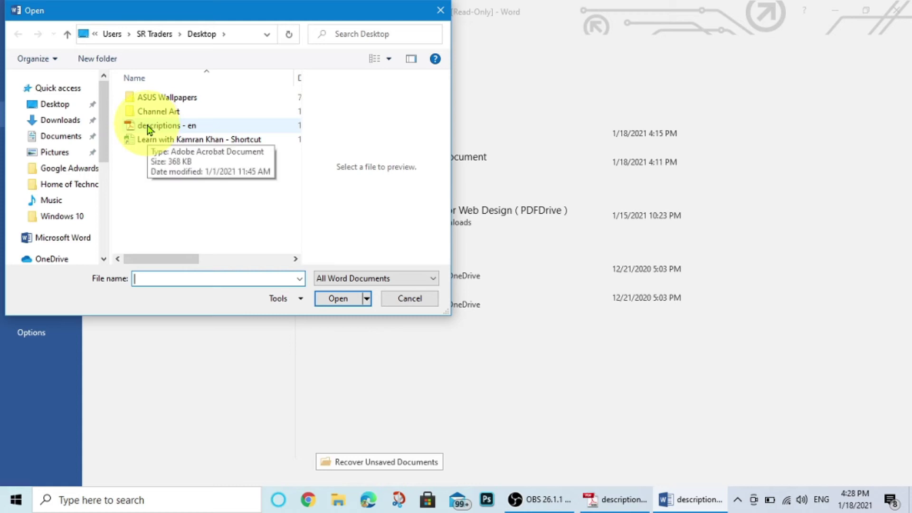
left_click(149, 126)
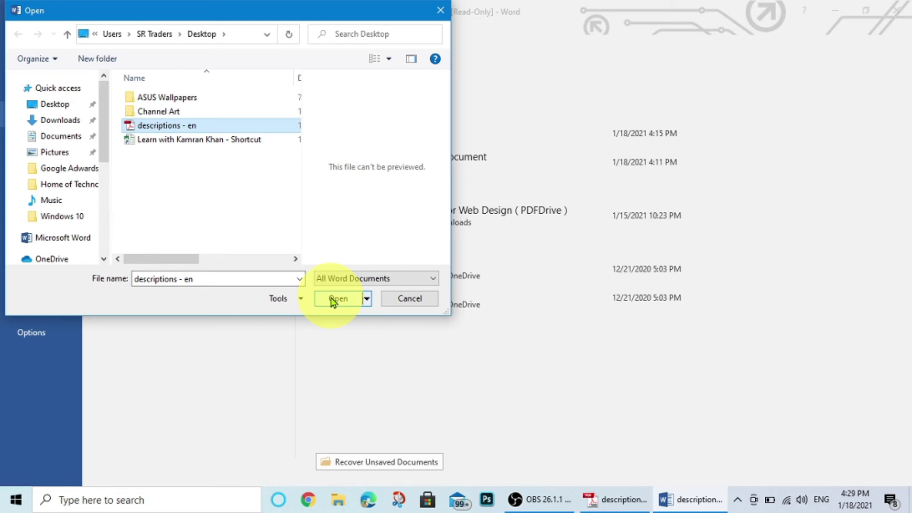
left_click(338, 298)
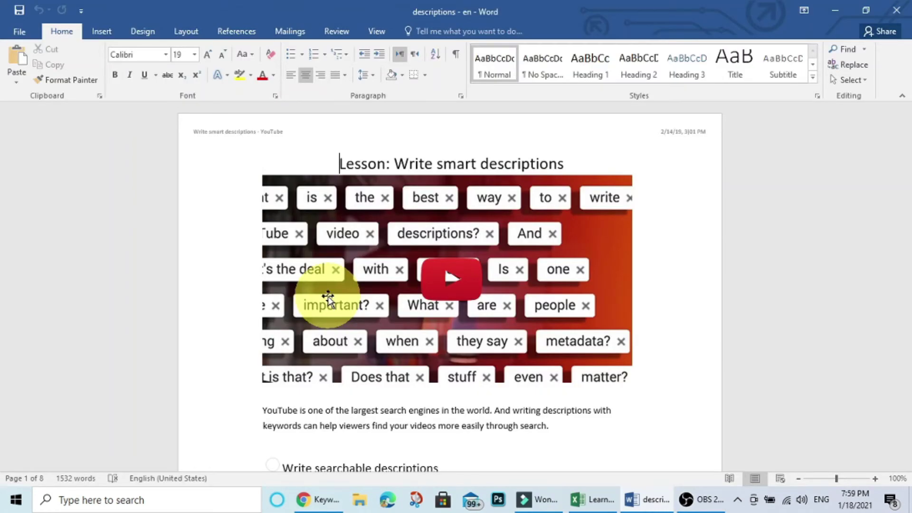
Cancel the Ctrl+S save, then open Save As on the Desktop and list the file types.
key("ctrl+s")
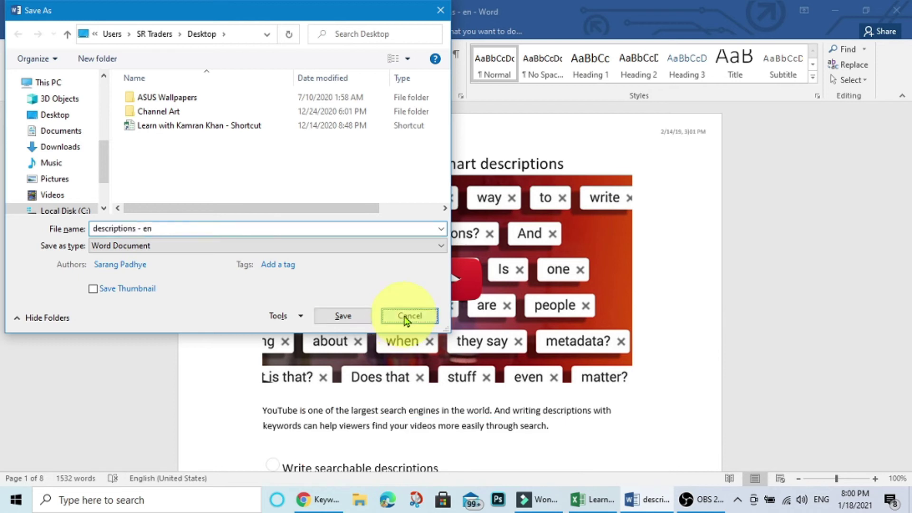
left_click(402, 317)
left_click(16, 32)
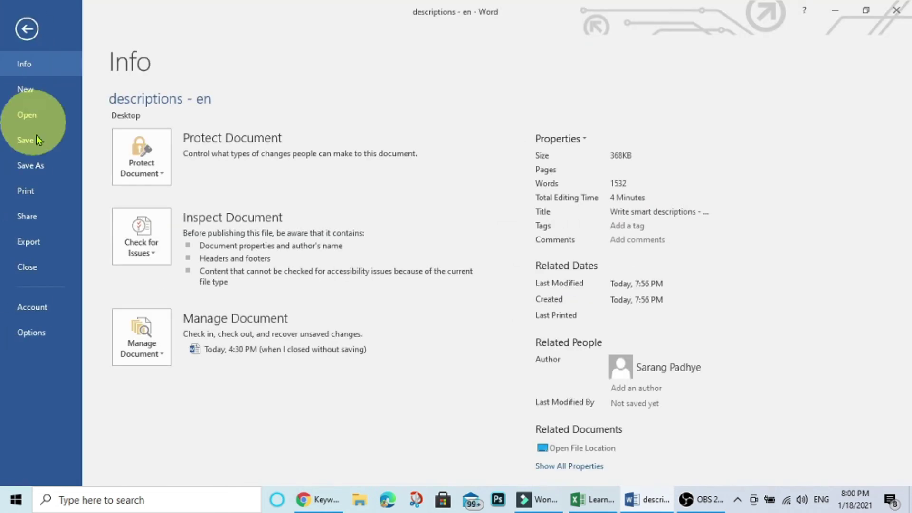
left_click(41, 168)
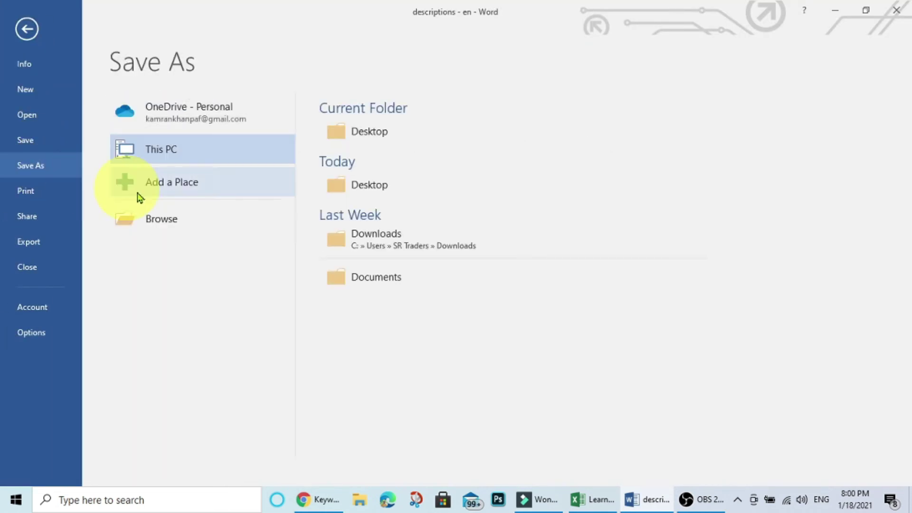
left_click(160, 221)
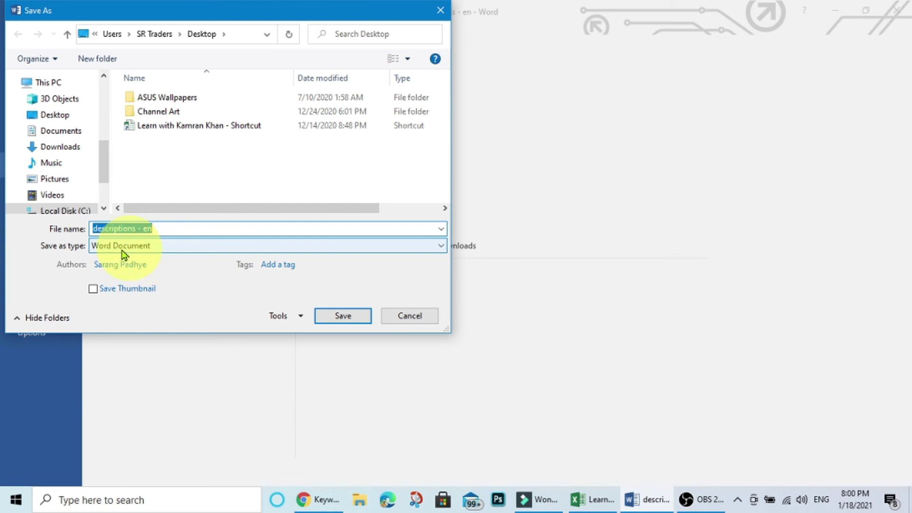
left_click(158, 247)
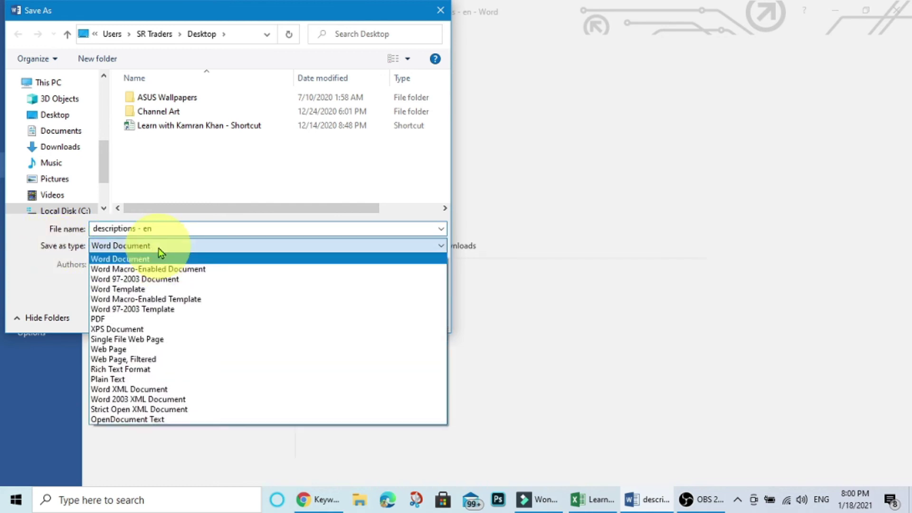